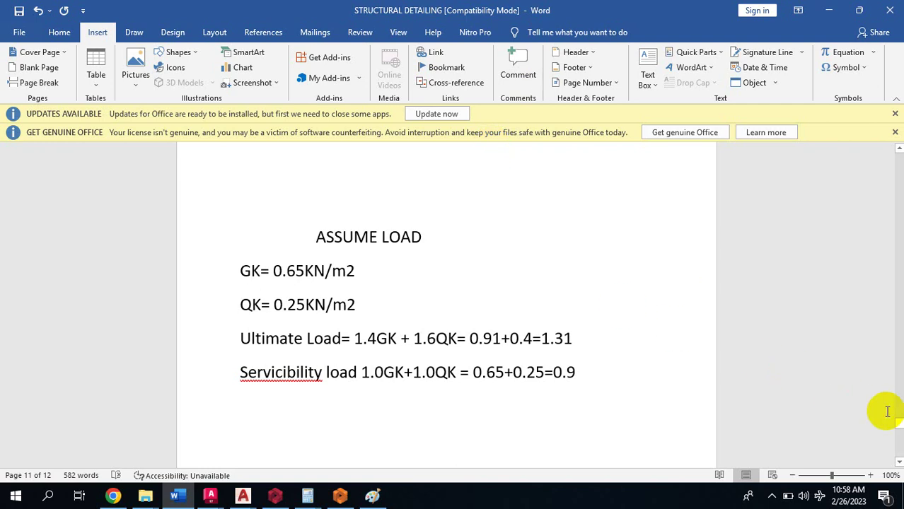
- Scroll the structural detailing document from page 11 back up to its first page
{"action": "left_click_drag", "start_coordinate": [895, 423], "coordinate": [895, 99]}
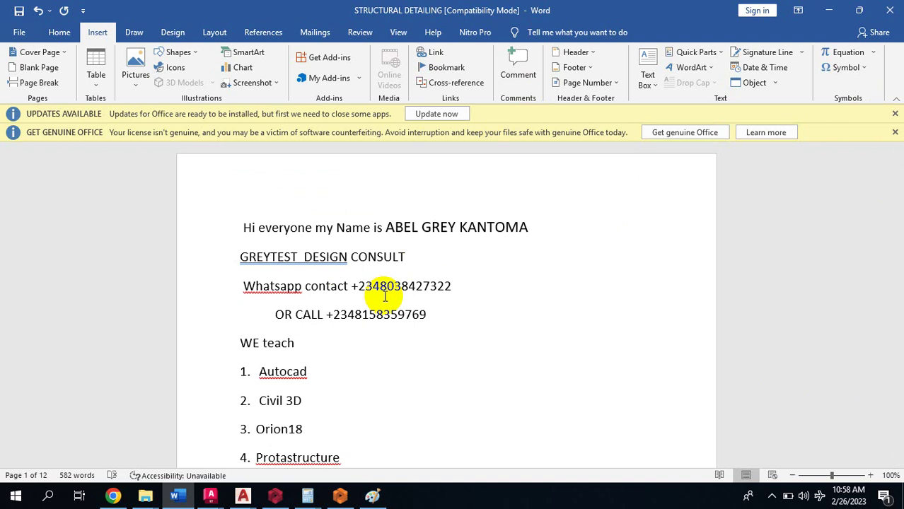
- Cancel the slab command and delete slab 2S1 from the top-left bay of storey 2
{"action": "left_click", "coordinate": [297, 497]}
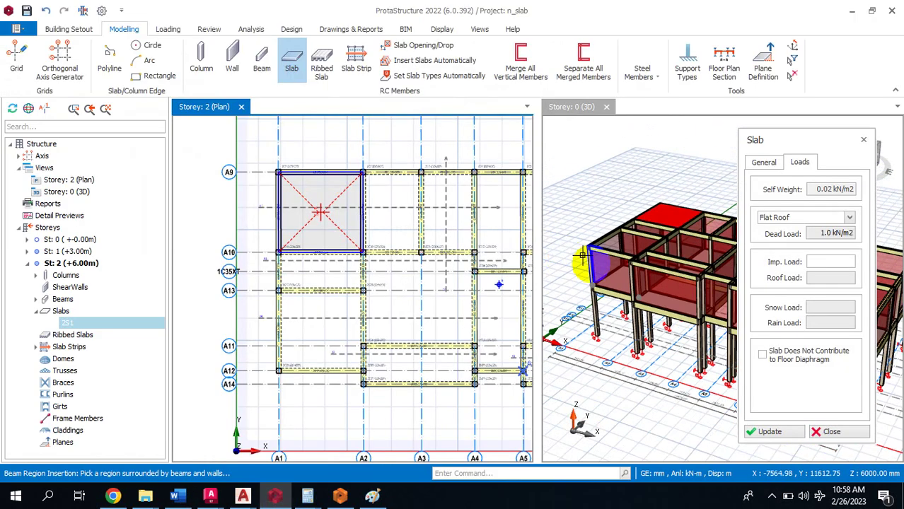
{"action": "key", "text": "Escape"}
{"action": "scroll", "coordinate": [650, 213], "scroll_direction": "up", "scroll_amount": 5}
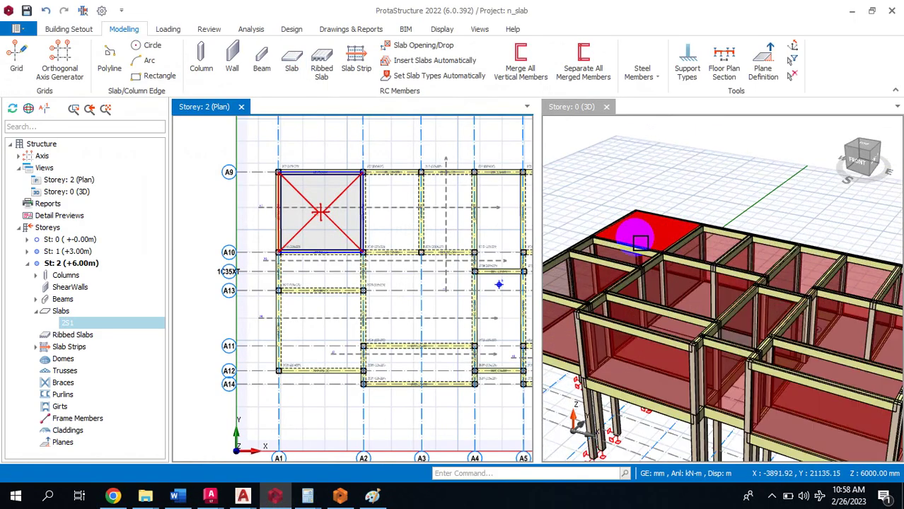
{"action": "key", "text": "Delete"}
{"action": "scroll", "coordinate": [666, 195], "scroll_direction": "down", "scroll_amount": 5}
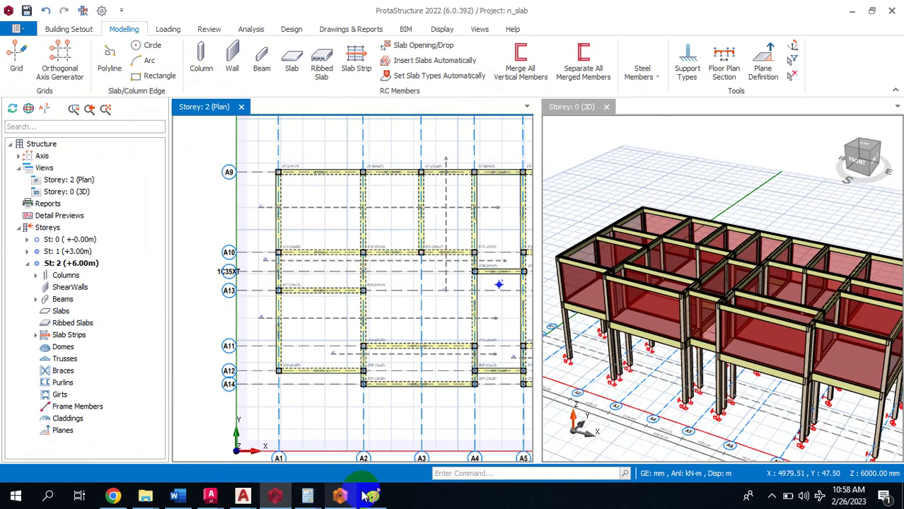
- Restore the Paint images (1) window showing the dead and live load table
{"action": "mouse_move", "coordinate": [373, 498]}
{"action": "left_click", "coordinate": [374, 435]}
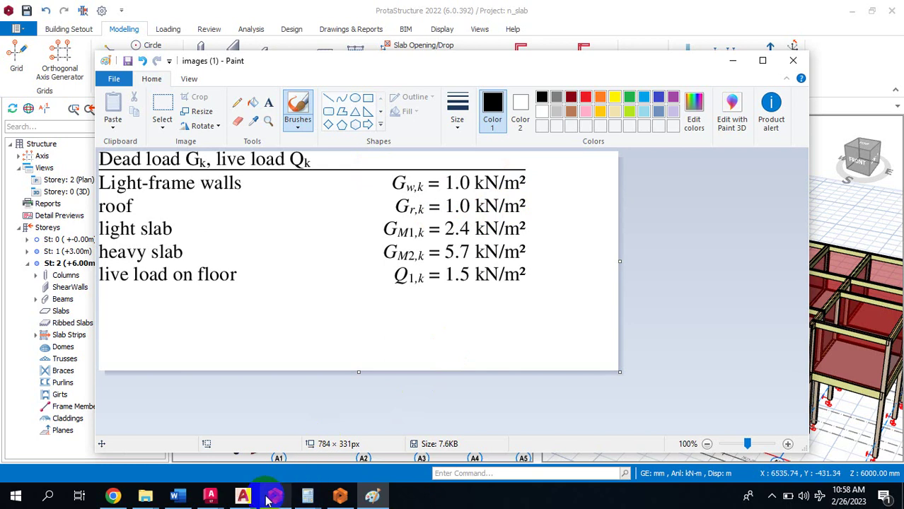
- Review the ASSUME LOAD calculations on Word's page 11, then minimize Word
{"action": "left_click", "coordinate": [174, 495]}
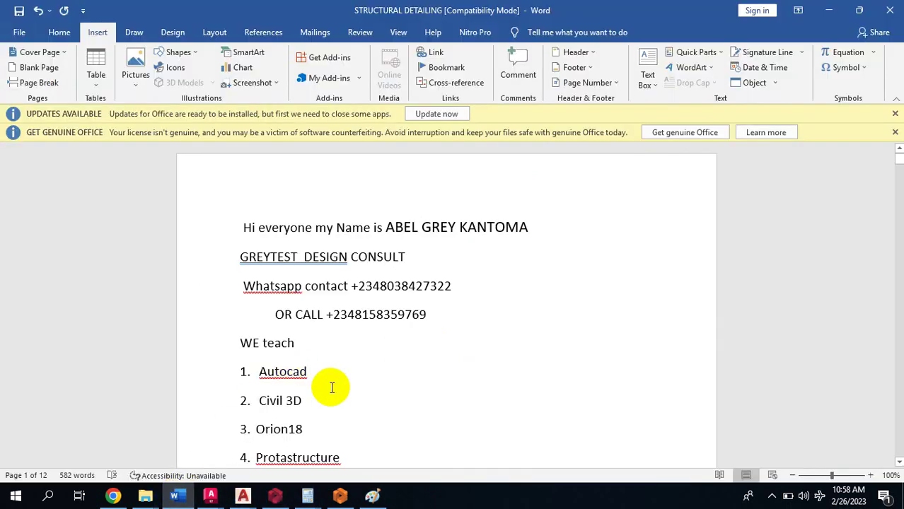
{"action": "left_click_drag", "start_coordinate": [898, 167], "coordinate": [898, 428]}
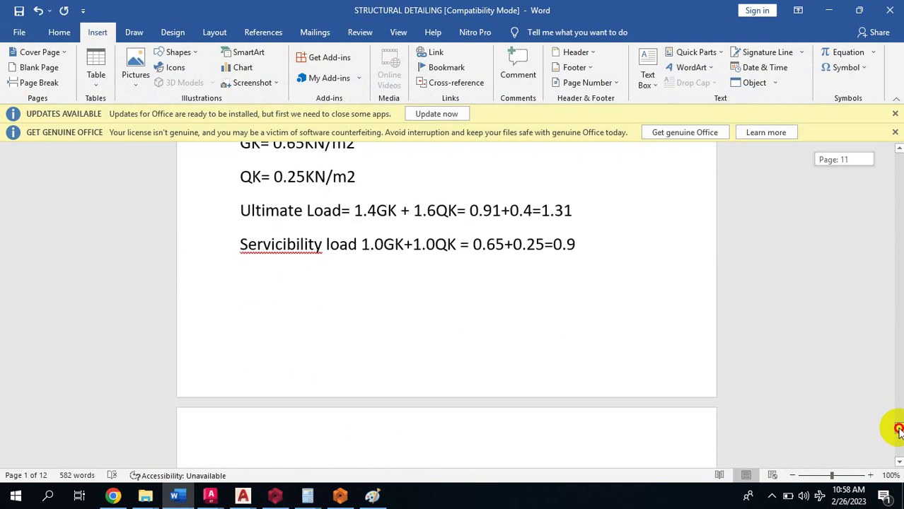
{"action": "left_click", "coordinate": [899, 147]}
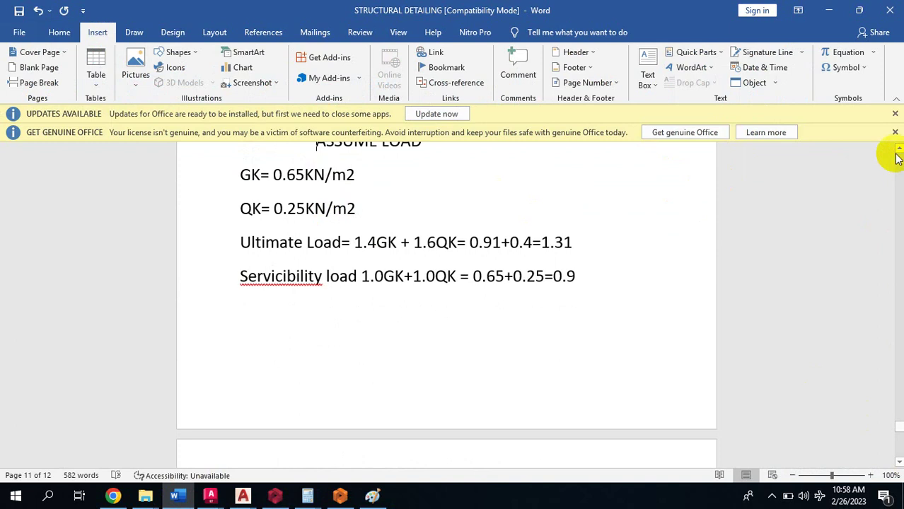
{"action": "left_click", "coordinate": [899, 149]}
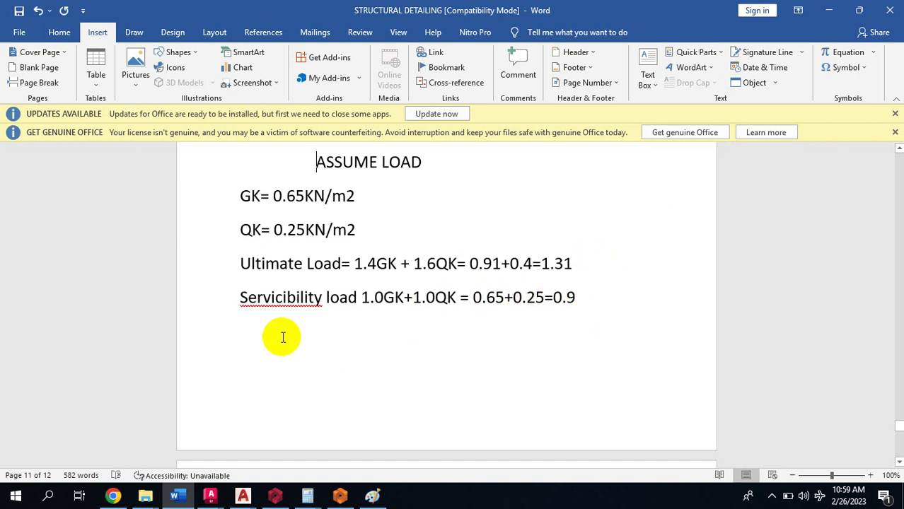
{"action": "left_click", "coordinate": [827, 12]}
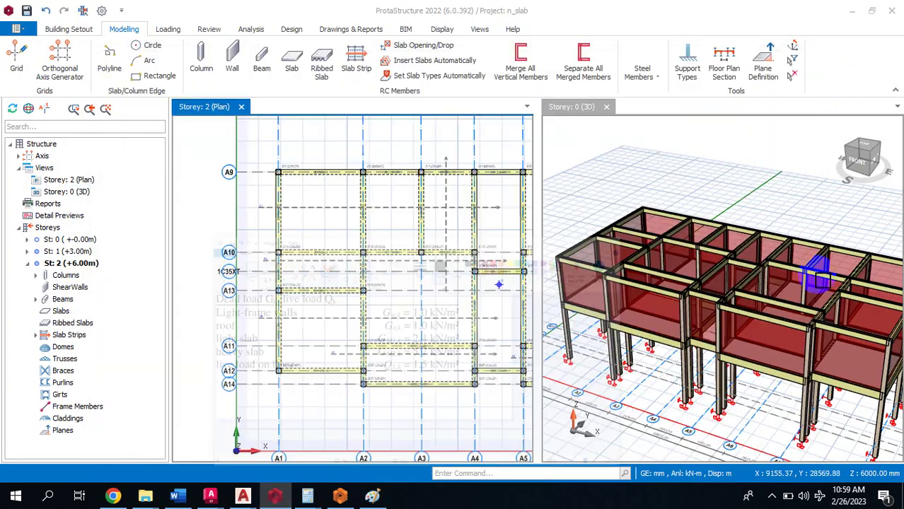
- Minimize Paint, clear the A13 beam selection and zoom the storey 2 plan
{"action": "left_click", "coordinate": [733, 60]}
{"action": "key", "text": "Escape"}
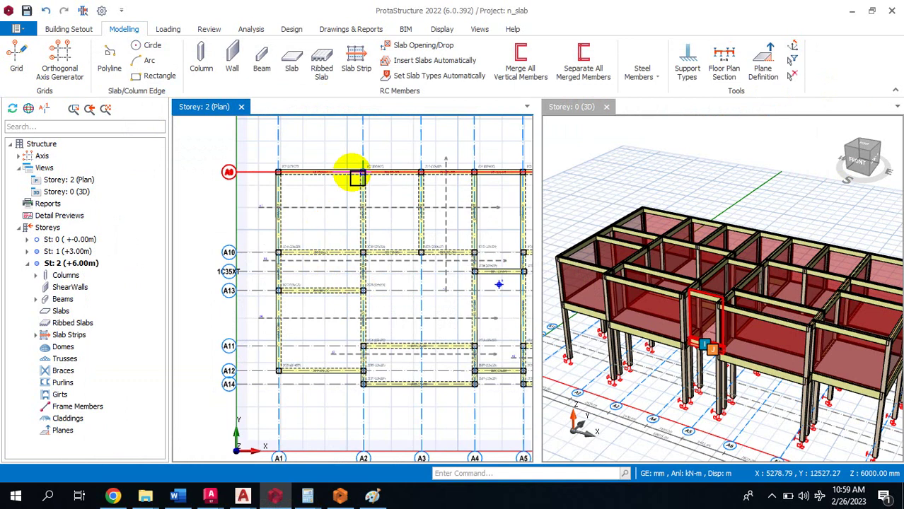
{"action": "scroll", "coordinate": [315, 185], "scroll_direction": "up", "scroll_amount": 3}
{"action": "scroll", "coordinate": [247, 176], "scroll_direction": "up", "scroll_amount": 3}
{"action": "scroll", "coordinate": [289, 186], "scroll_direction": "down", "scroll_amount": 4}
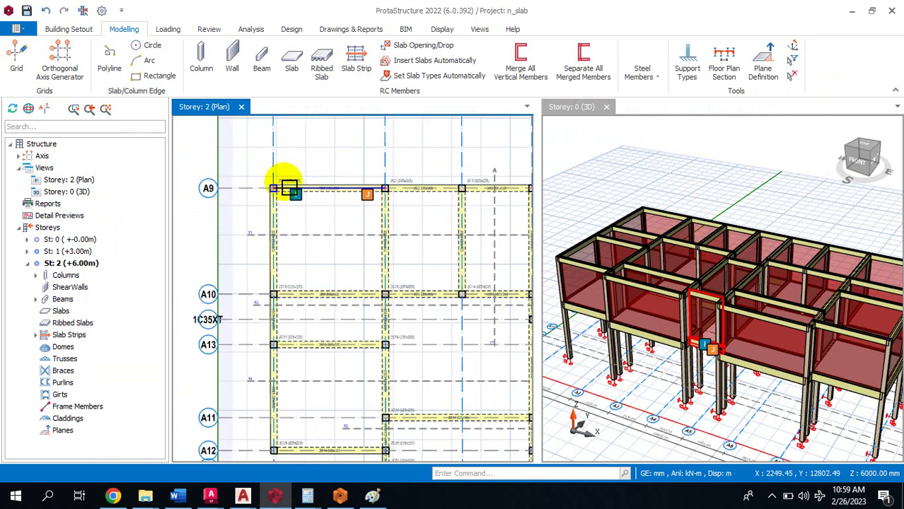
{"action": "scroll", "coordinate": [312, 193], "scroll_direction": "up", "scroll_amount": 1}
{"action": "scroll", "coordinate": [312, 193], "scroll_direction": "up", "scroll_amount": 3}
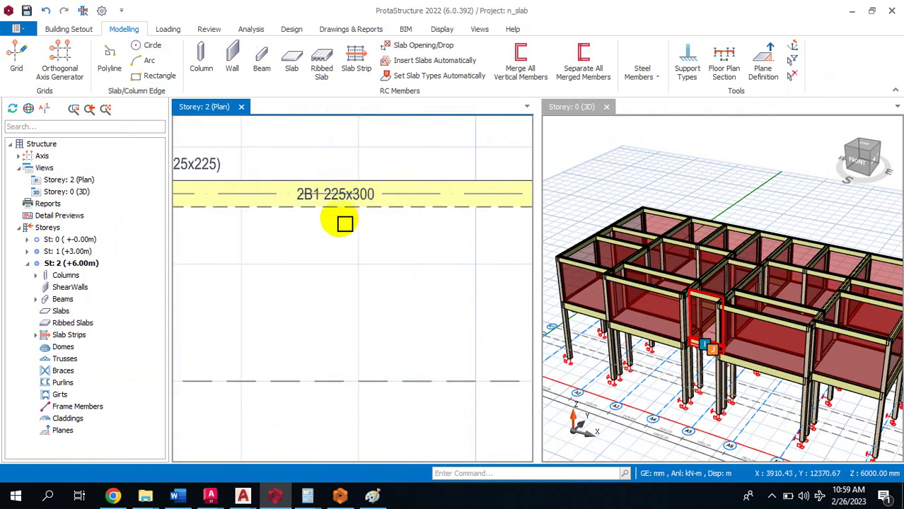
- Select beam 2B1 along grid A9 and bring up its context menu
{"action": "left_click", "coordinate": [343, 223]}
{"action": "scroll", "coordinate": [340, 223], "scroll_direction": "up", "scroll_amount": 1}
{"action": "scroll", "coordinate": [339, 212], "scroll_direction": "down", "scroll_amount": 5}
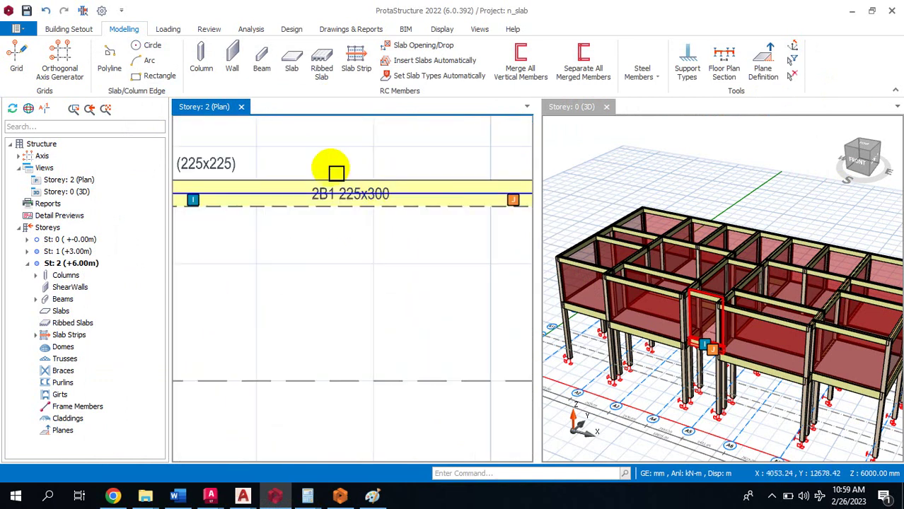
{"action": "scroll", "coordinate": [338, 216], "scroll_direction": "up", "scroll_amount": 3}
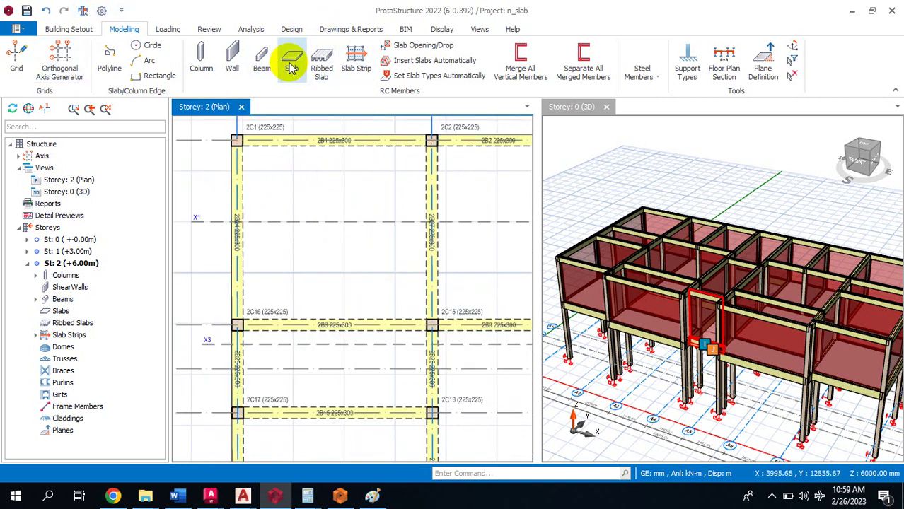
{"action": "left_click", "coordinate": [309, 142]}
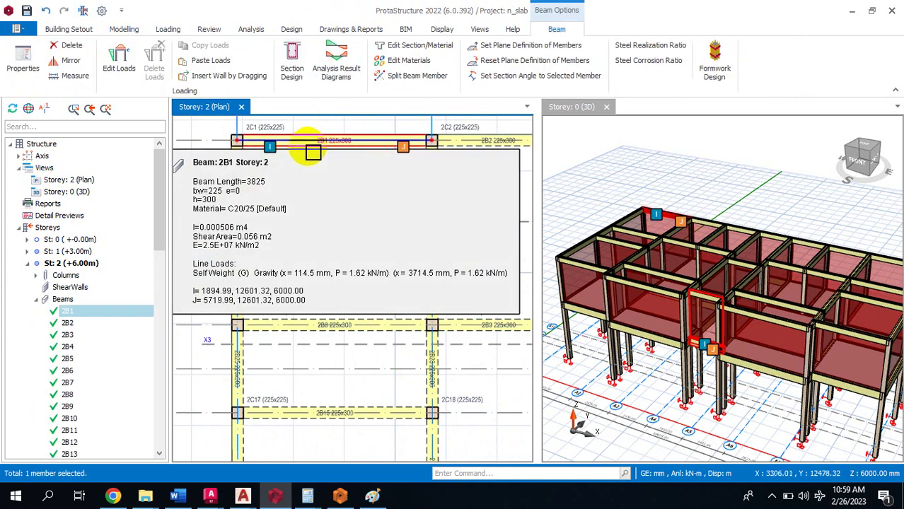
{"action": "right_click", "coordinate": [309, 147]}
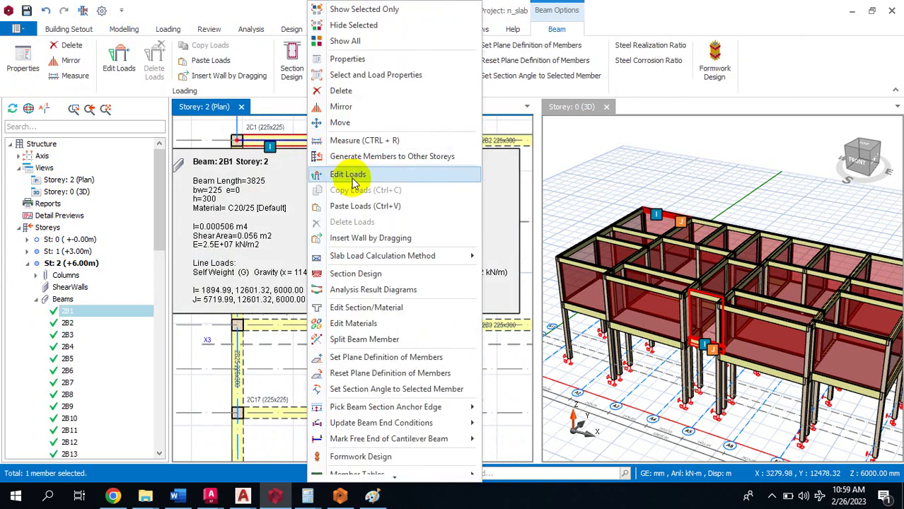
- Give beam 2B1 a 1000 mm high, 1.00 kN/m² wall load labelled Wall Load
{"action": "left_click", "coordinate": [351, 176]}
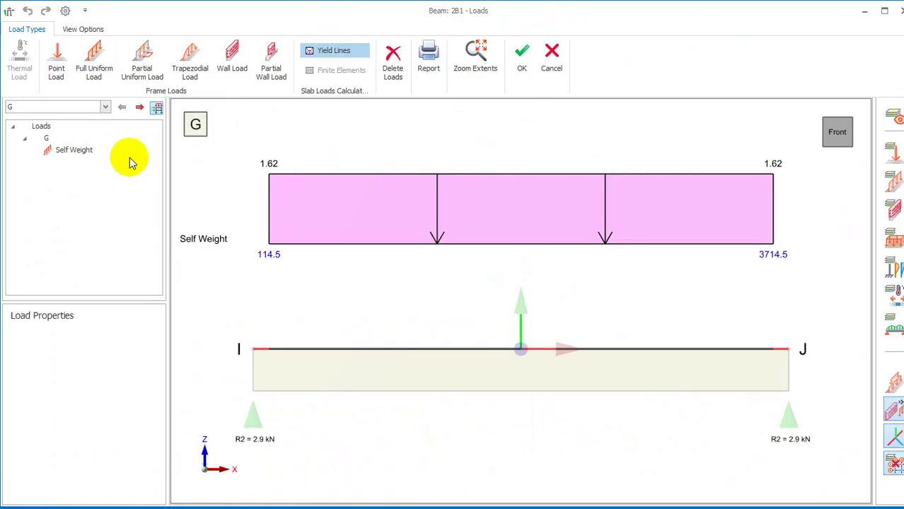
{"action": "left_click", "coordinate": [228, 68]}
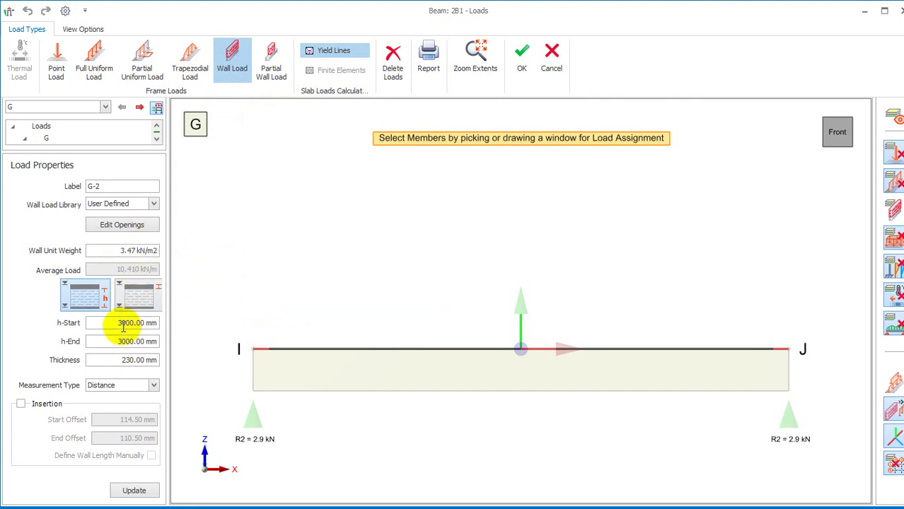
{"action": "type", "text": "1"}
{"action": "key", "text": "Tab"}
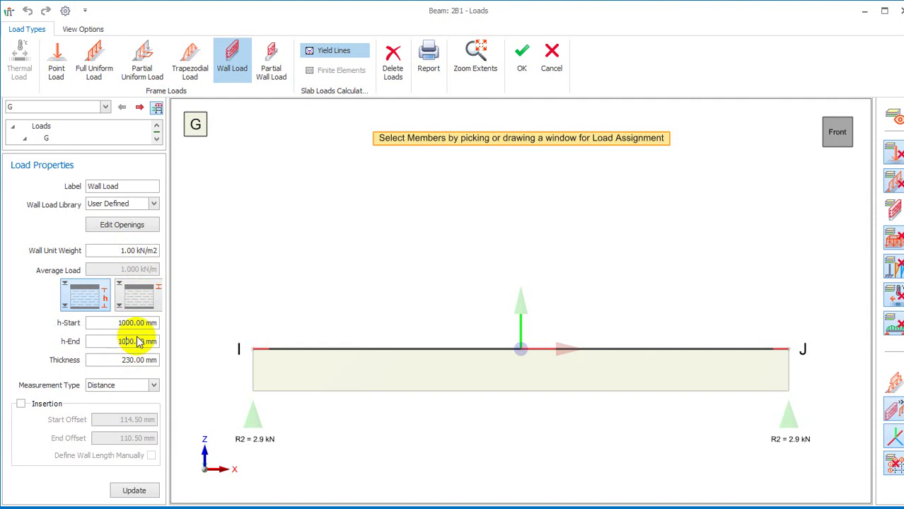
{"action": "left_click", "coordinate": [544, 350]}
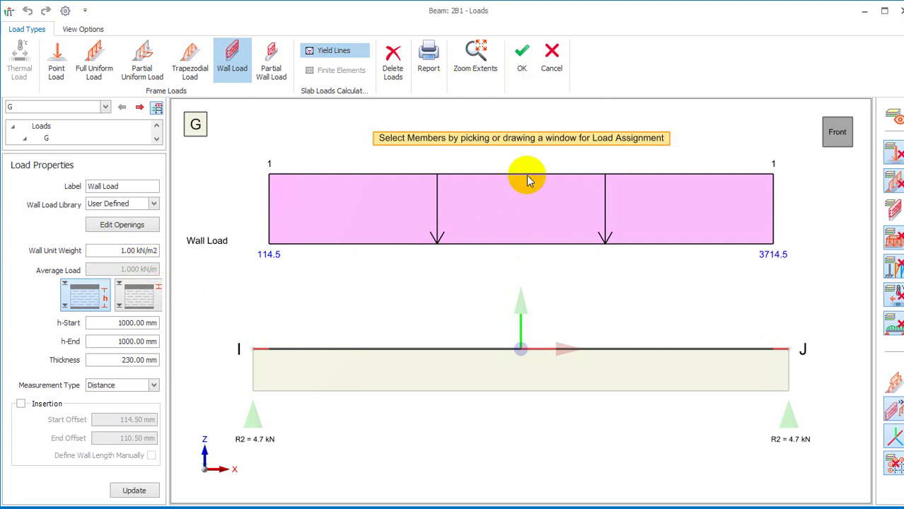
- Apply beam 2B1's loads and copy its single wall load
{"action": "left_click", "coordinate": [549, 58]}
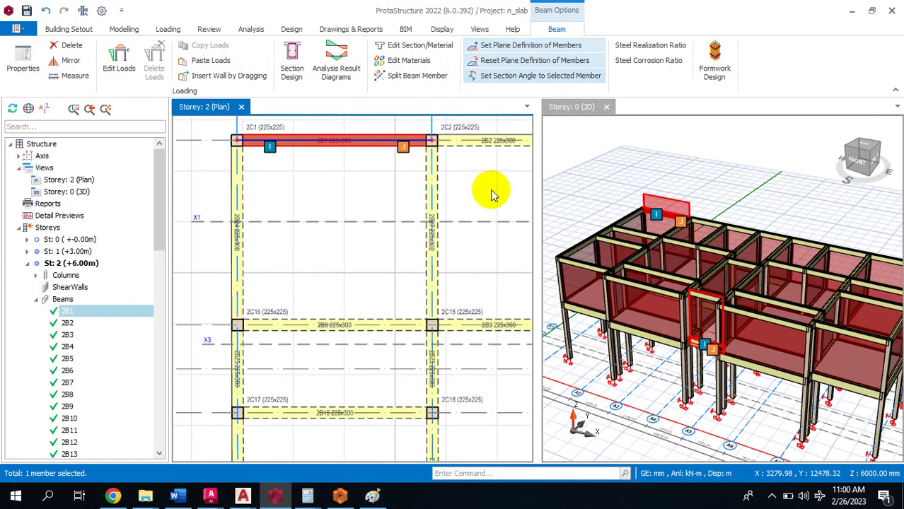
{"action": "mouse_move", "coordinate": [362, 145]}
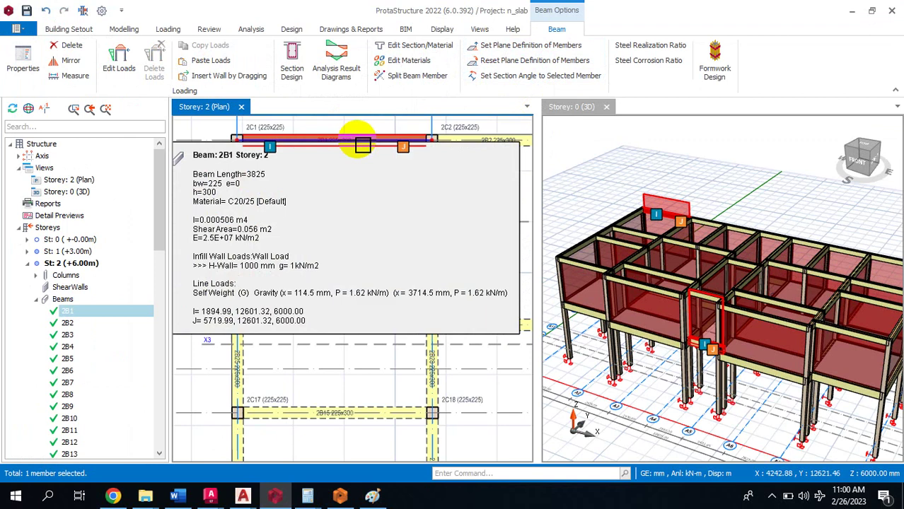
{"action": "scroll", "coordinate": [322, 182], "scroll_direction": "down", "scroll_amount": 5}
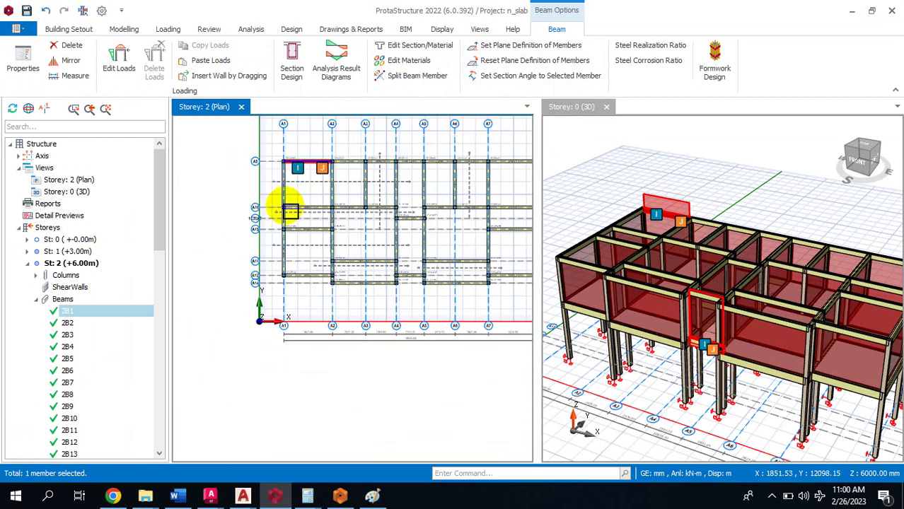
{"action": "scroll", "coordinate": [269, 155], "scroll_direction": "up", "scroll_amount": 4}
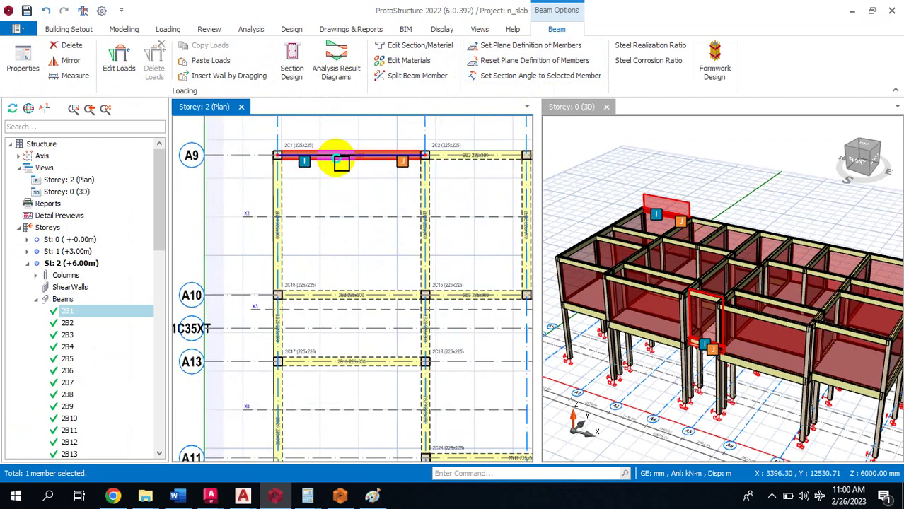
{"action": "right_click", "coordinate": [340, 162]}
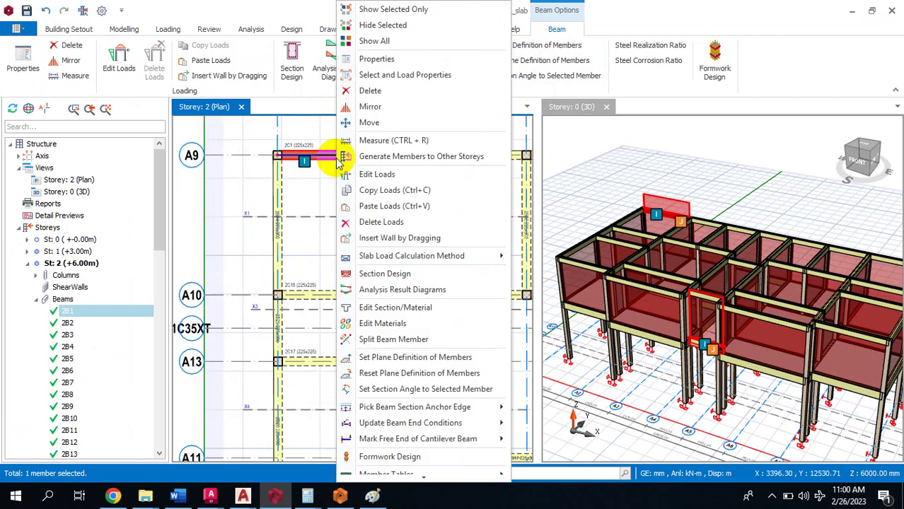
{"action": "left_click", "coordinate": [393, 191]}
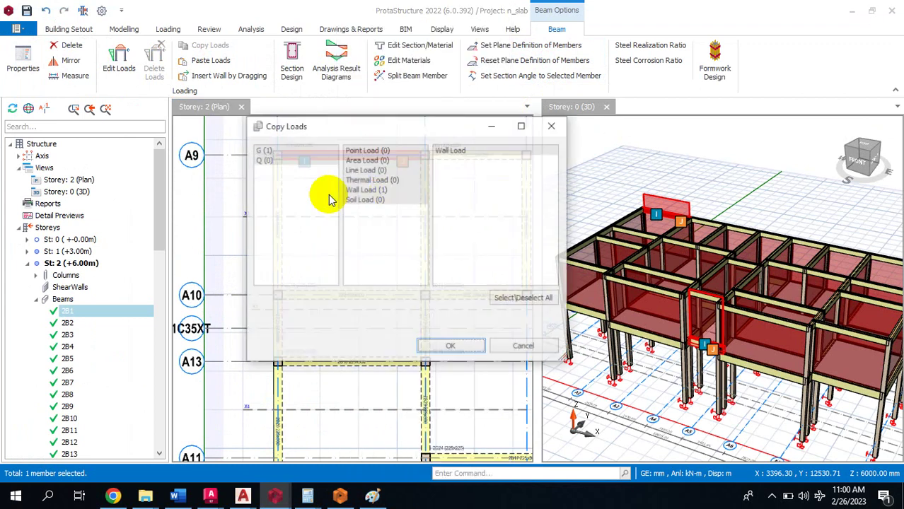
{"action": "left_click", "coordinate": [451, 346]}
- Paste the copied wall load onto all storey 2 beams, then clear the selection
{"action": "scroll", "coordinate": [296, 169], "scroll_direction": "down", "scroll_amount": 5}
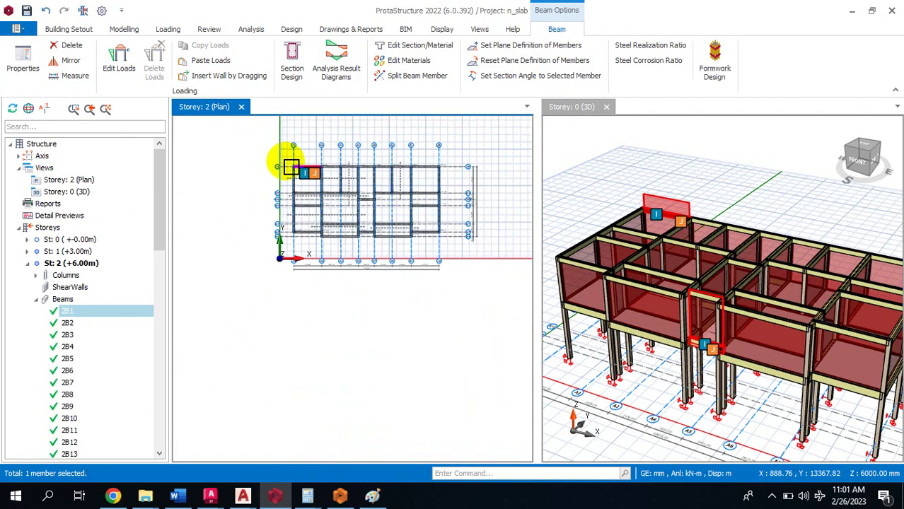
{"action": "left_click_drag", "start_coordinate": [290, 162], "coordinate": [452, 243]}
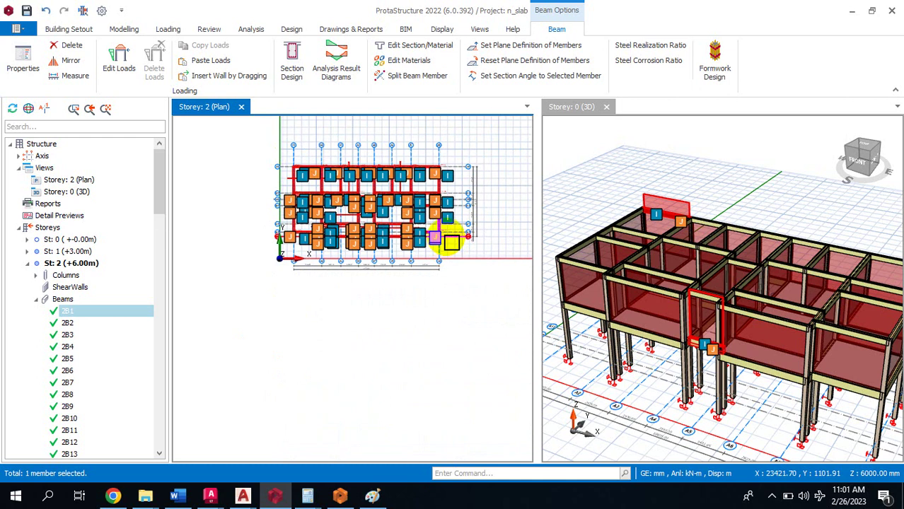
{"action": "right_click", "coordinate": [438, 225]}
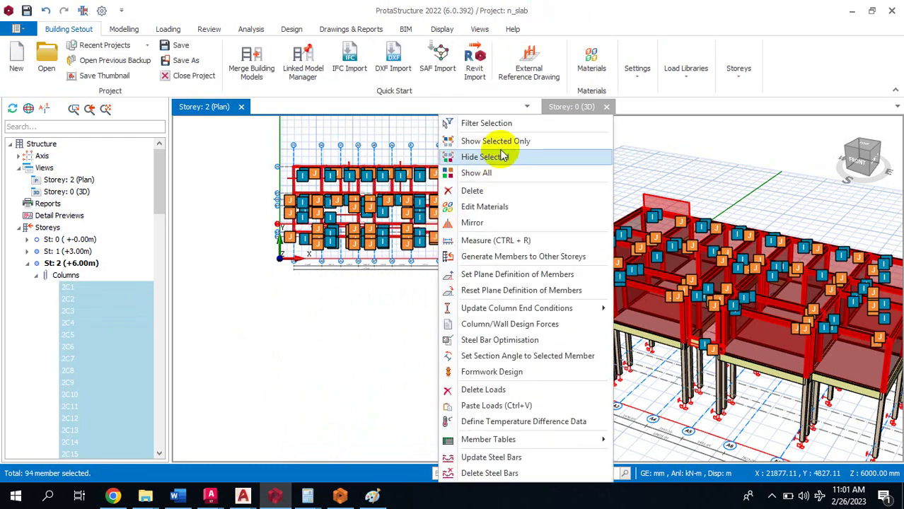
{"action": "left_click", "coordinate": [501, 407]}
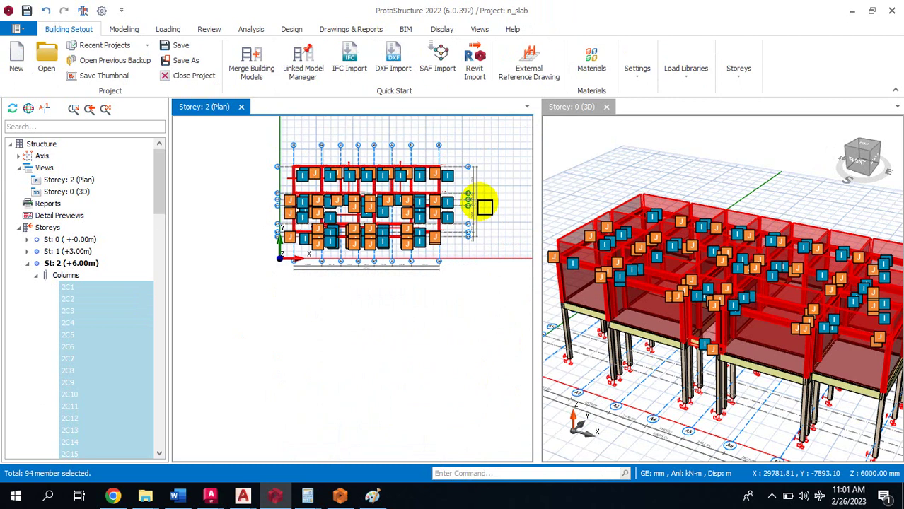
{"action": "left_click", "coordinate": [488, 205]}
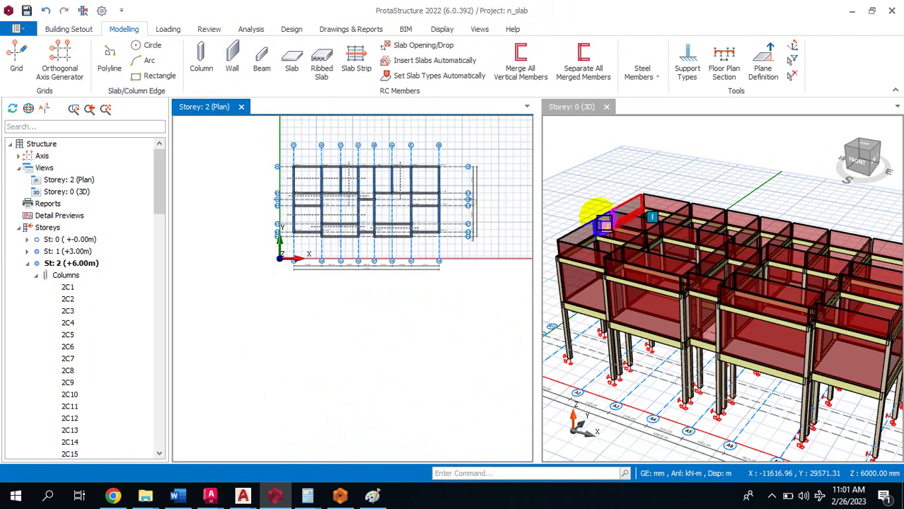
- Delete the wall load from beam 2B1 between columns 2C1 and 2C2
{"action": "scroll", "coordinate": [313, 177], "scroll_direction": "up", "scroll_amount": 4}
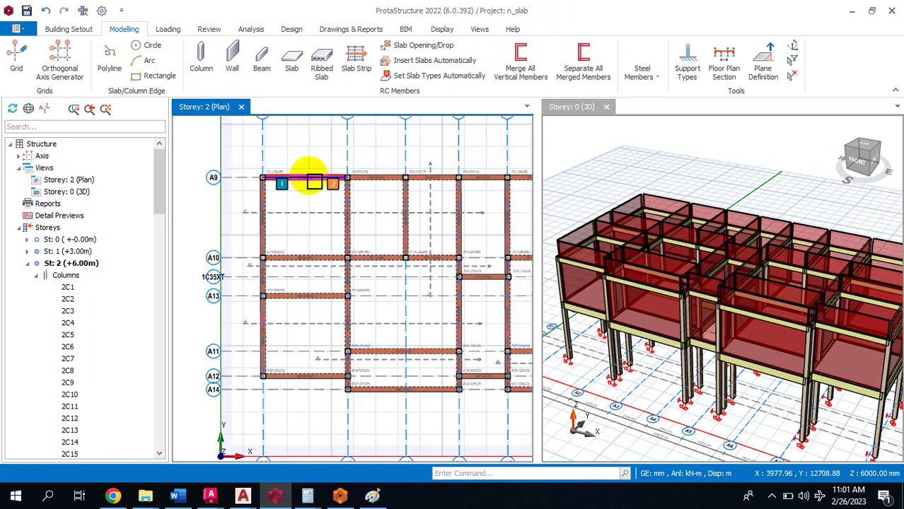
{"action": "scroll", "coordinate": [314, 179], "scroll_direction": "up", "scroll_amount": 2}
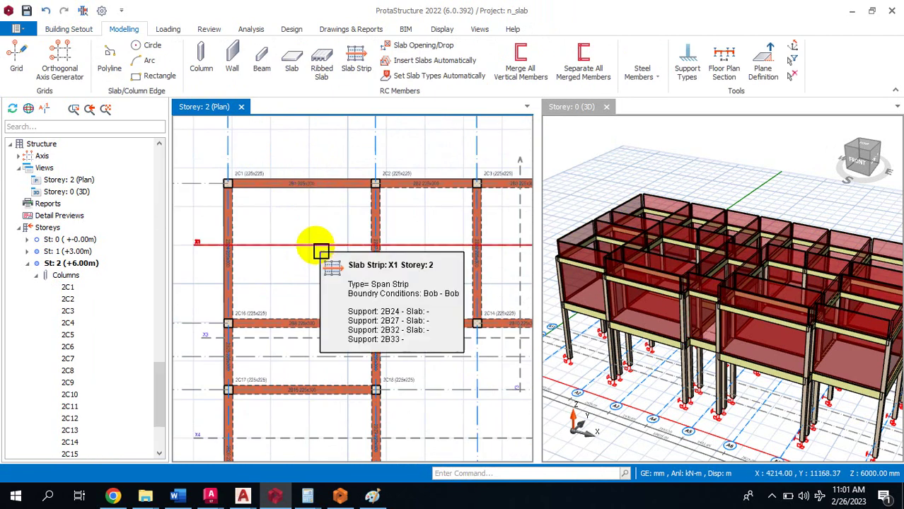
{"action": "left_click", "coordinate": [314, 223]}
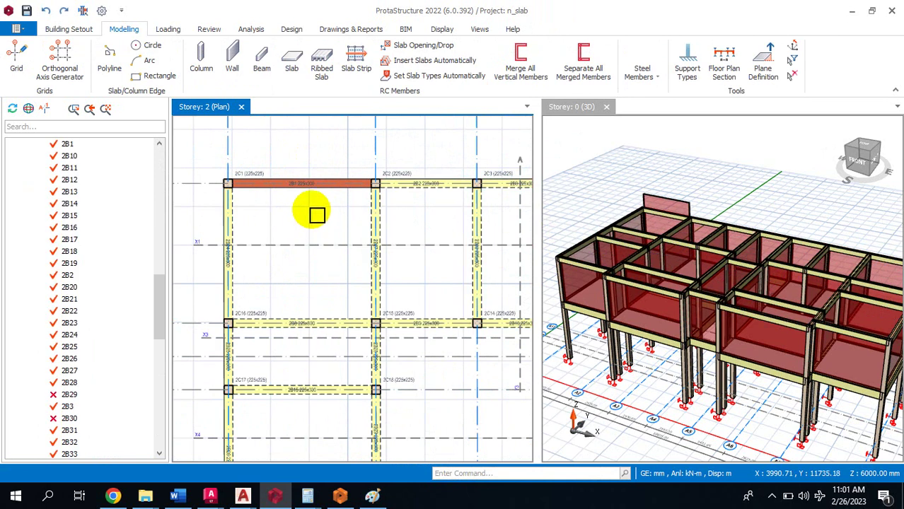
{"action": "left_click", "coordinate": [677, 203]}
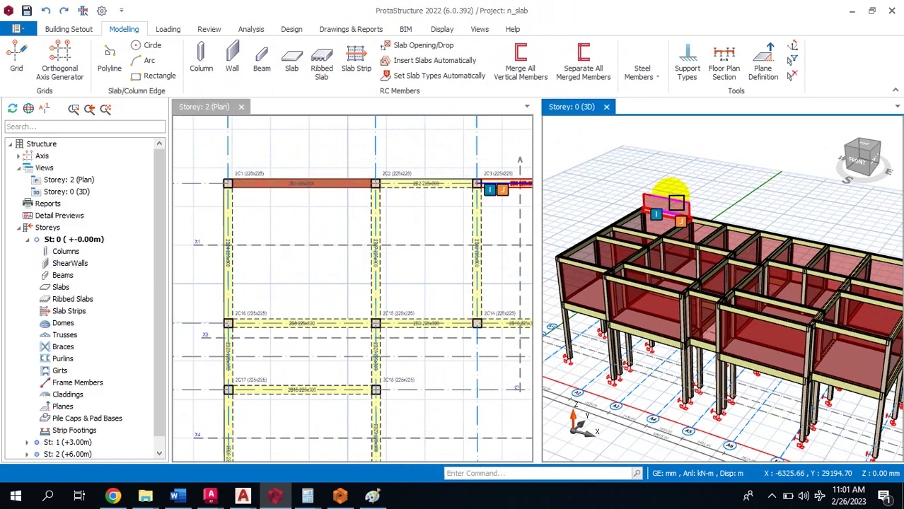
{"action": "key", "text": "Escape"}
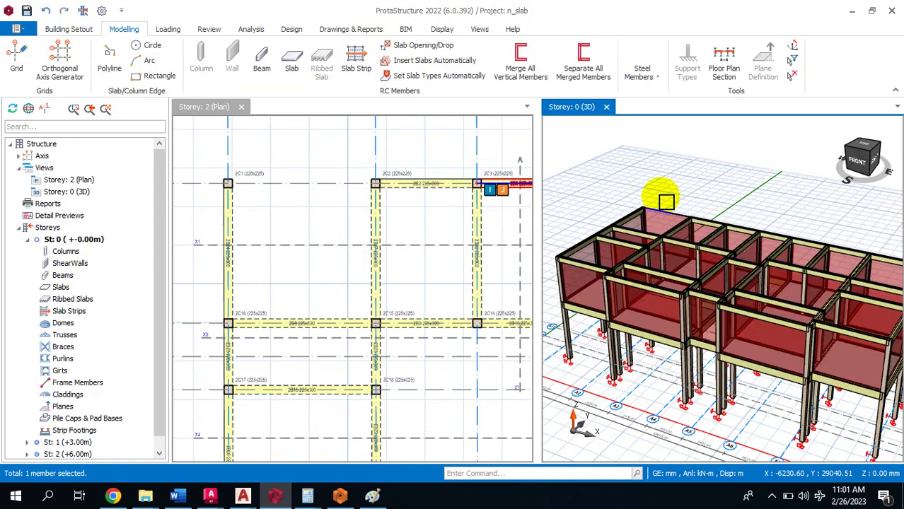
{"action": "left_click", "coordinate": [356, 197]}
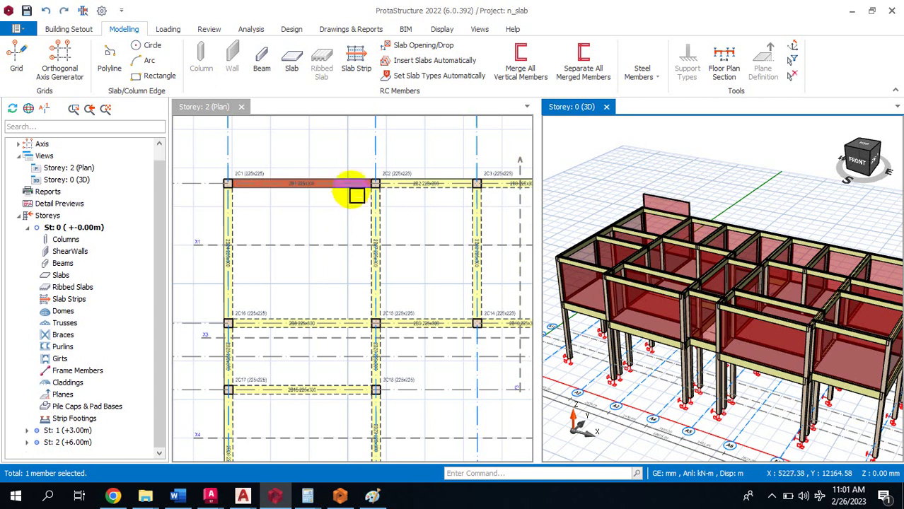
{"action": "right_click", "coordinate": [355, 190]}
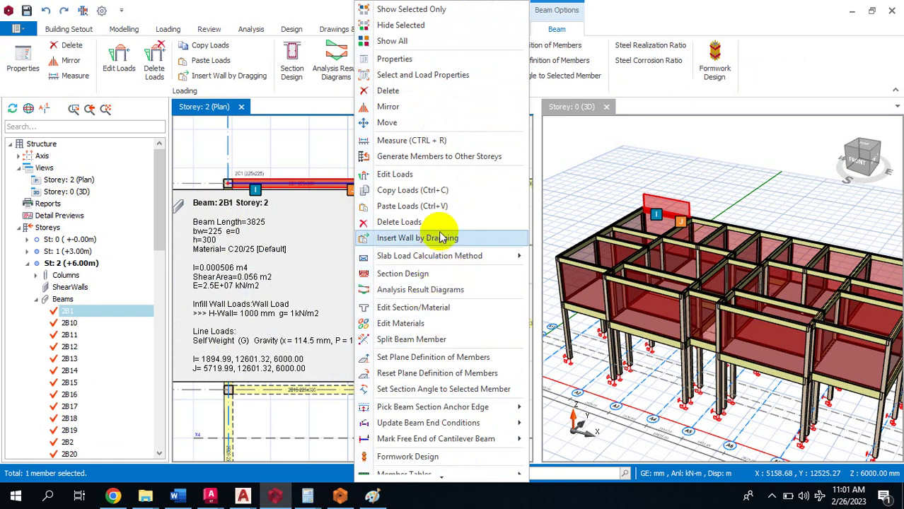
{"action": "left_click", "coordinate": [401, 221]}
{"action": "left_click", "coordinate": [444, 351]}
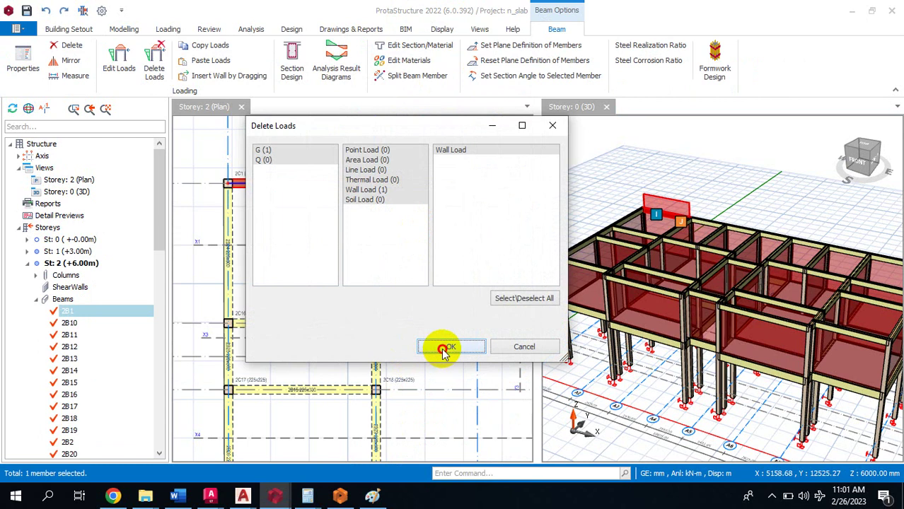
{"action": "key", "text": "Escape"}
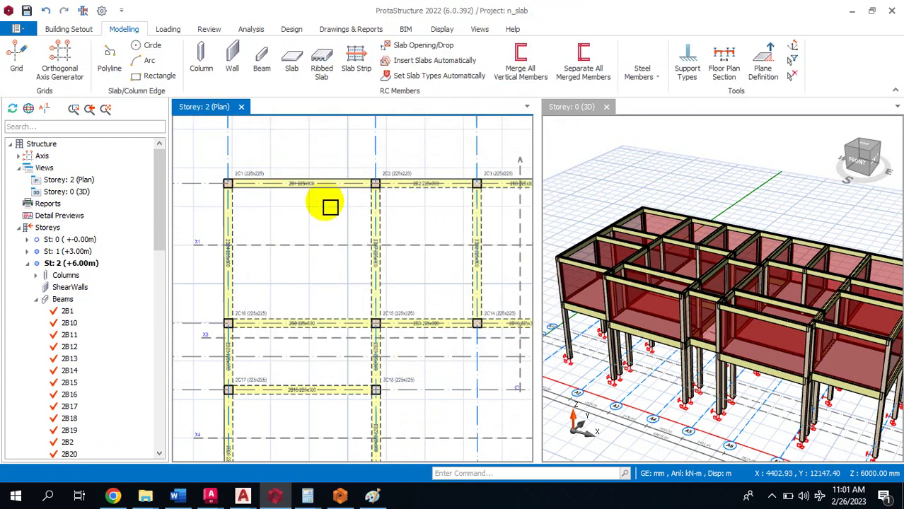
- Start a slab with Flat Roof load type and 1.0 mm thickness
{"action": "left_click", "coordinate": [292, 69]}
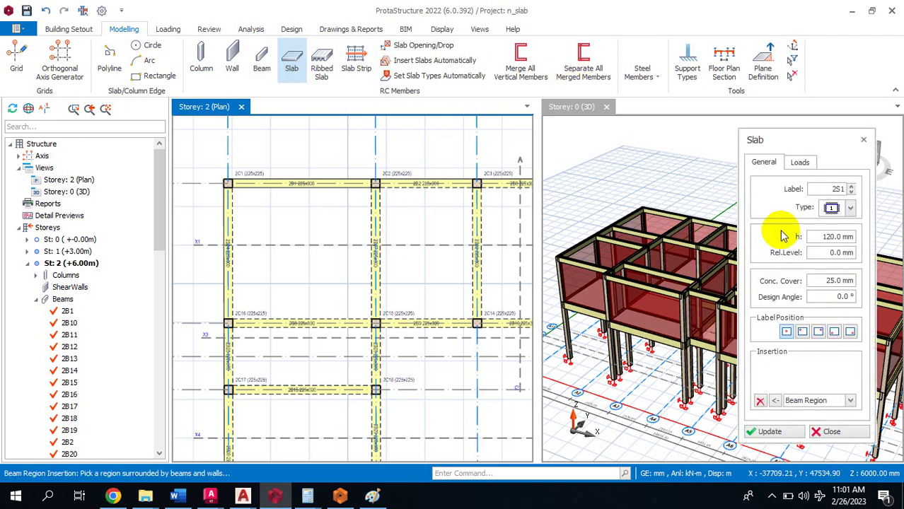
{"action": "left_click", "coordinate": [770, 164]}
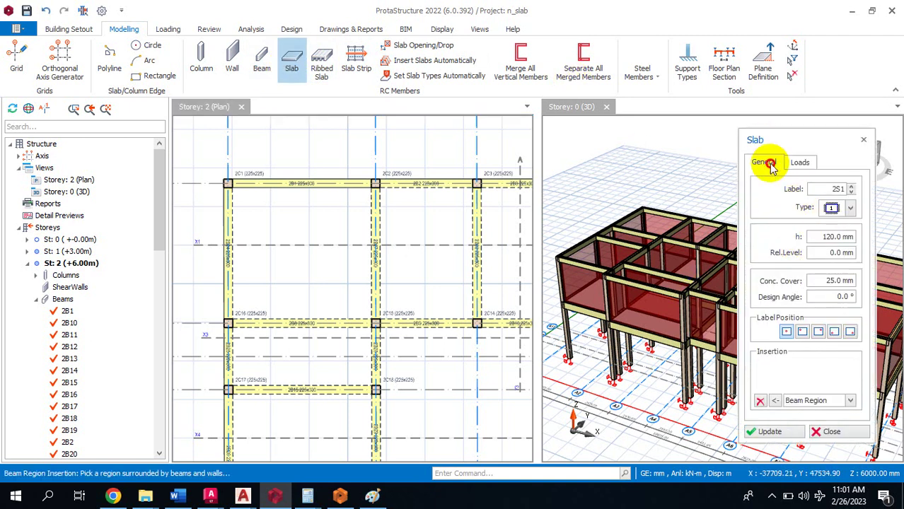
{"action": "left_click", "coordinate": [804, 163]}
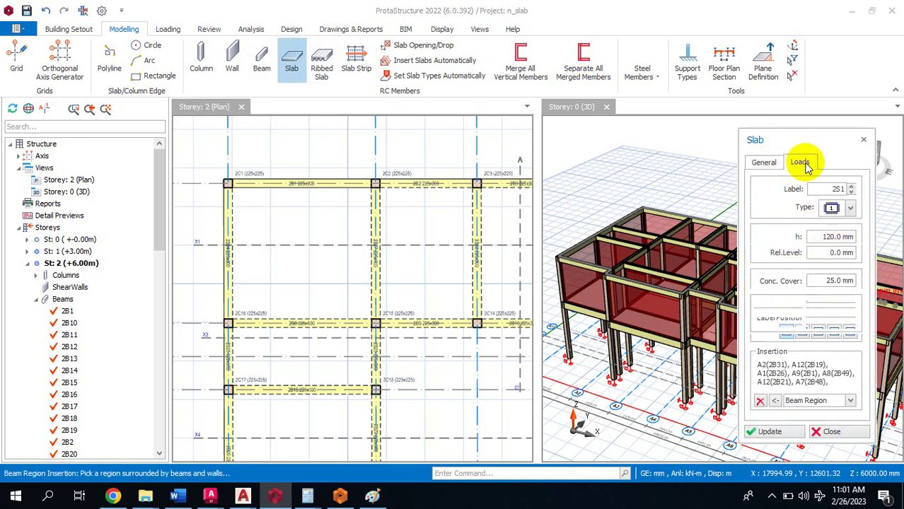
{"action": "left_click", "coordinate": [850, 218]}
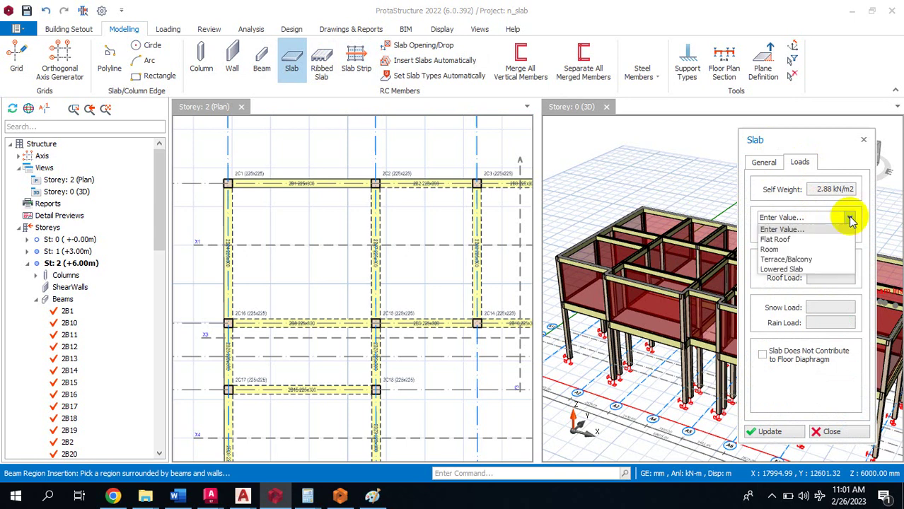
{"action": "left_click", "coordinate": [790, 242]}
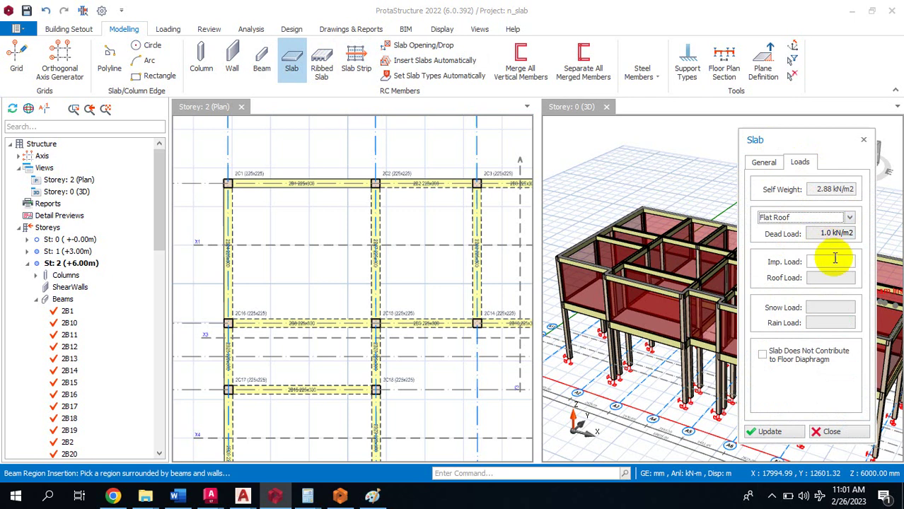
{"action": "left_click", "coordinate": [764, 162]}
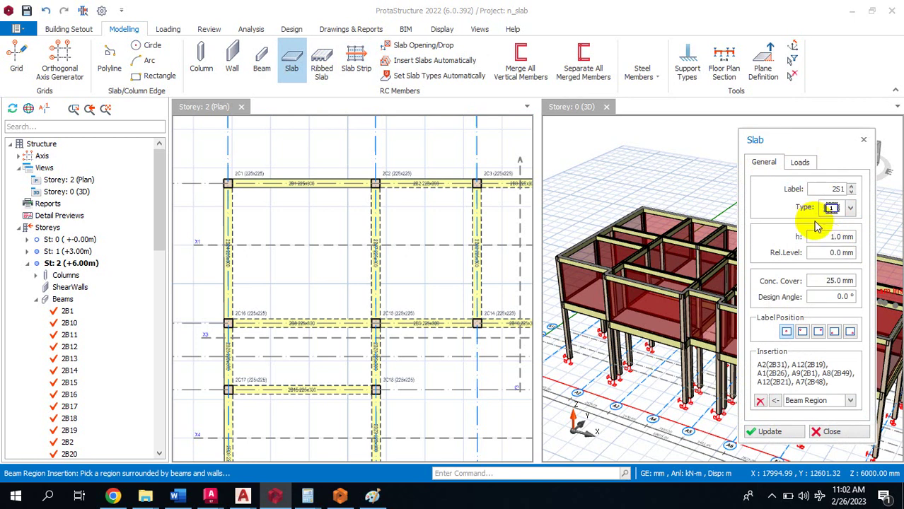
{"action": "left_click", "coordinate": [802, 163]}
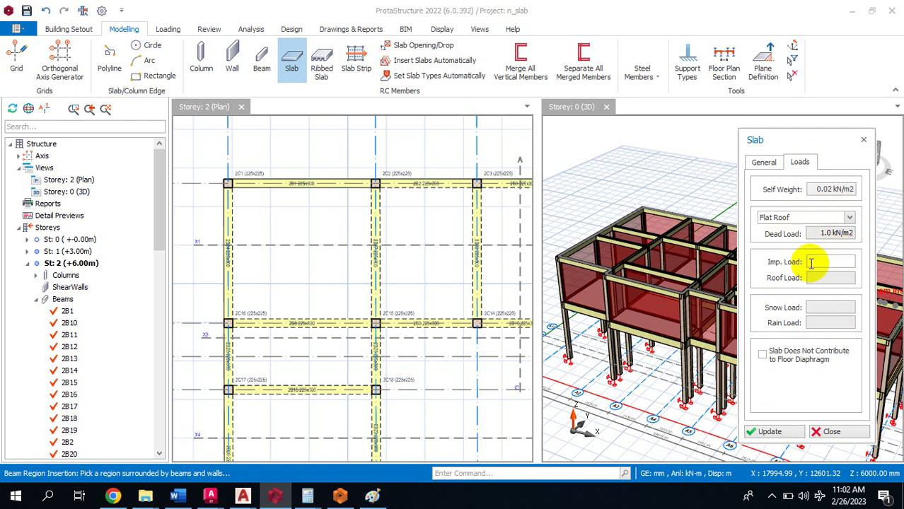
- Insert Flat Roof slabs into ten beam-bounded bays across the storey 2 plan
{"action": "left_click", "coordinate": [295, 230]}
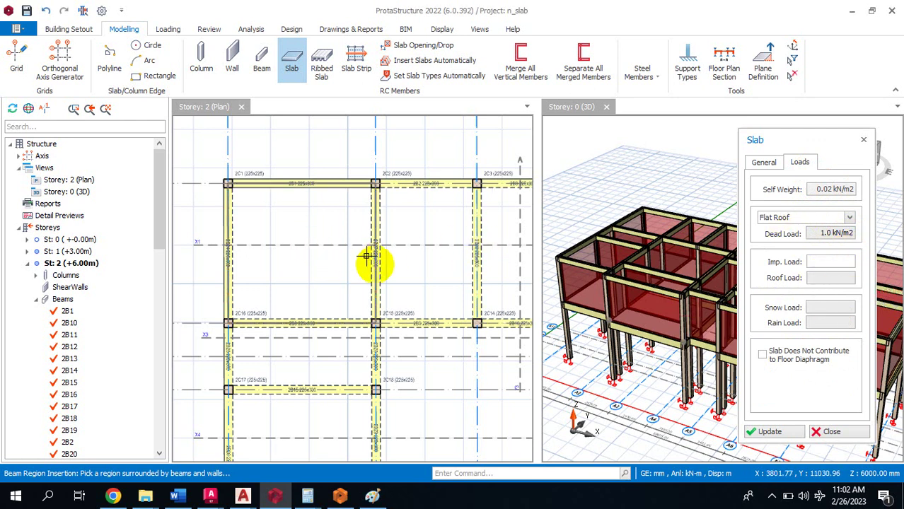
{"action": "left_click", "coordinate": [400, 223]}
{"action": "scroll", "coordinate": [322, 202], "scroll_direction": "down", "scroll_amount": 4}
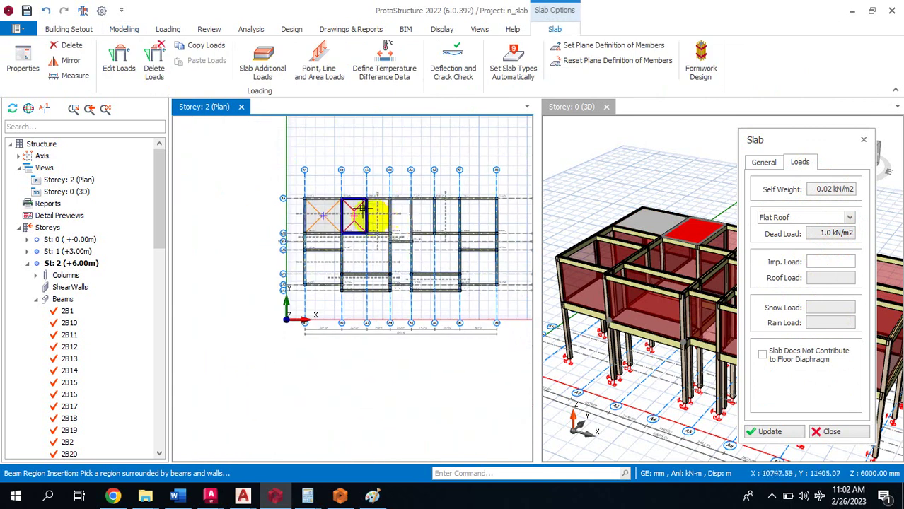
{"action": "left_click", "coordinate": [372, 212]}
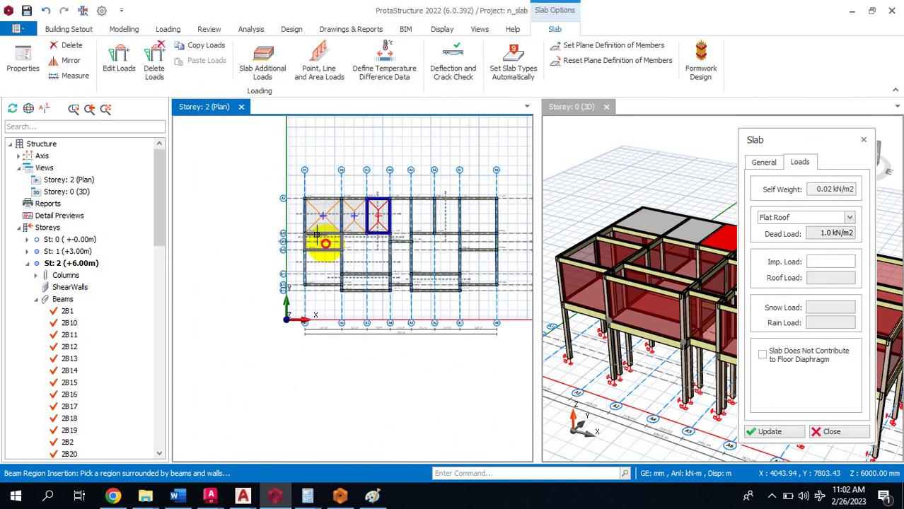
{"action": "left_click", "coordinate": [305, 252]}
{"action": "scroll", "coordinate": [305, 252], "scroll_direction": "up", "scroll_amount": 1}
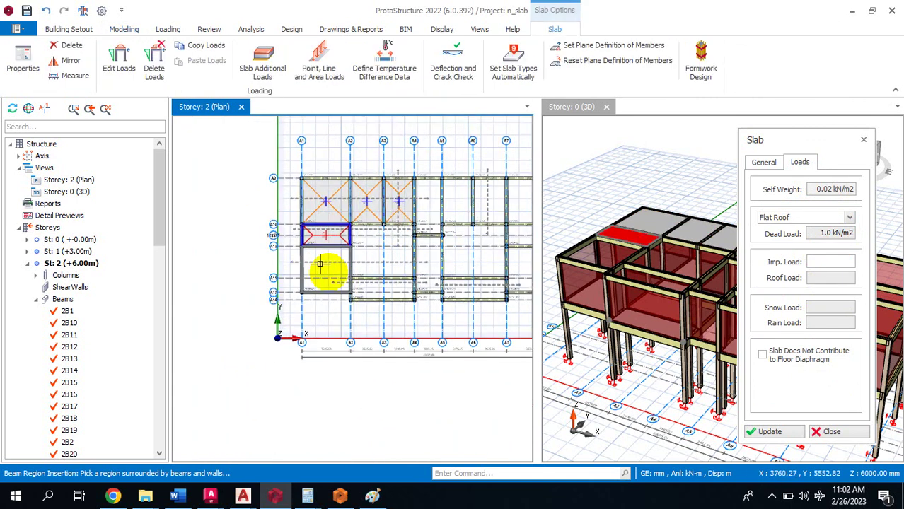
{"action": "left_click", "coordinate": [371, 249]}
{"action": "left_click", "coordinate": [380, 288]}
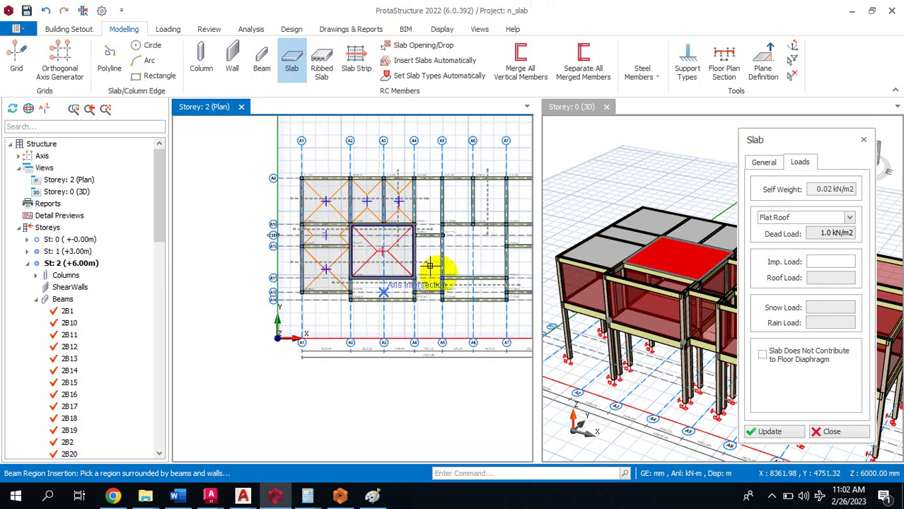
{"action": "left_click", "coordinate": [459, 203]}
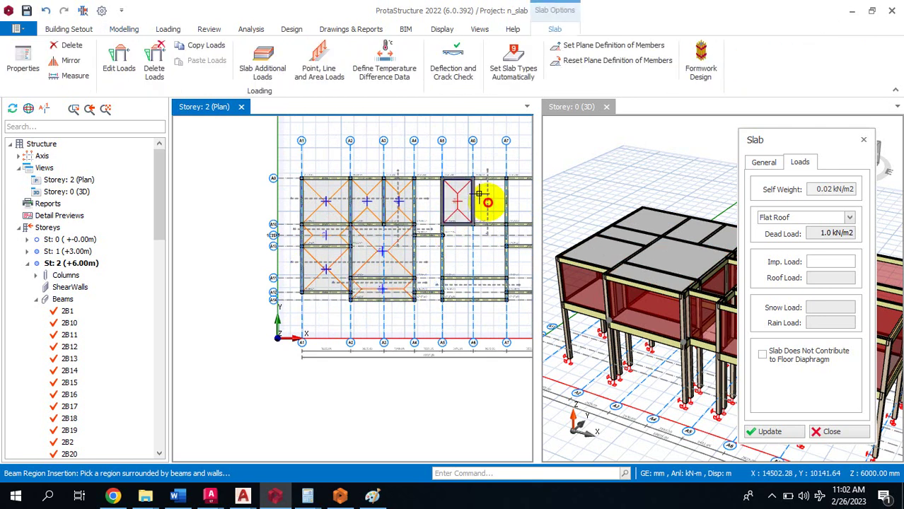
{"action": "left_click", "coordinate": [488, 251]}
{"action": "left_click", "coordinate": [502, 212]}
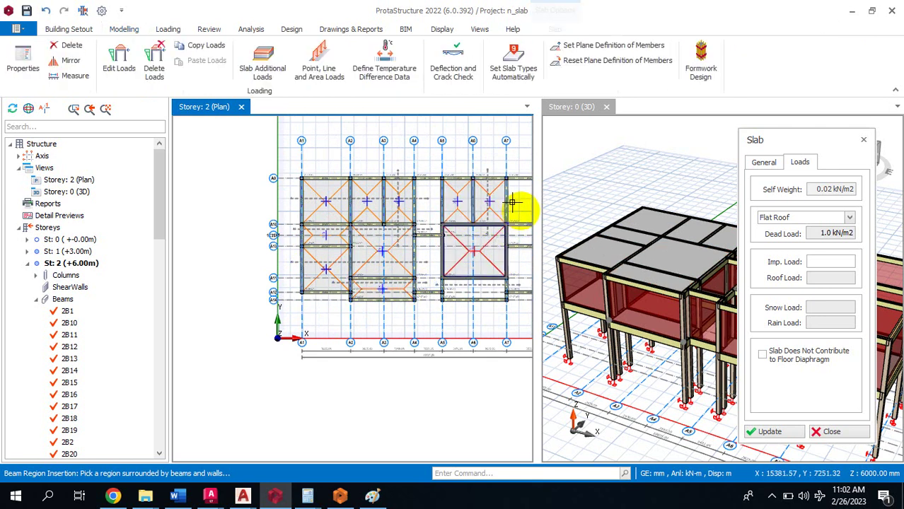
{"action": "left_click", "coordinate": [514, 207]}
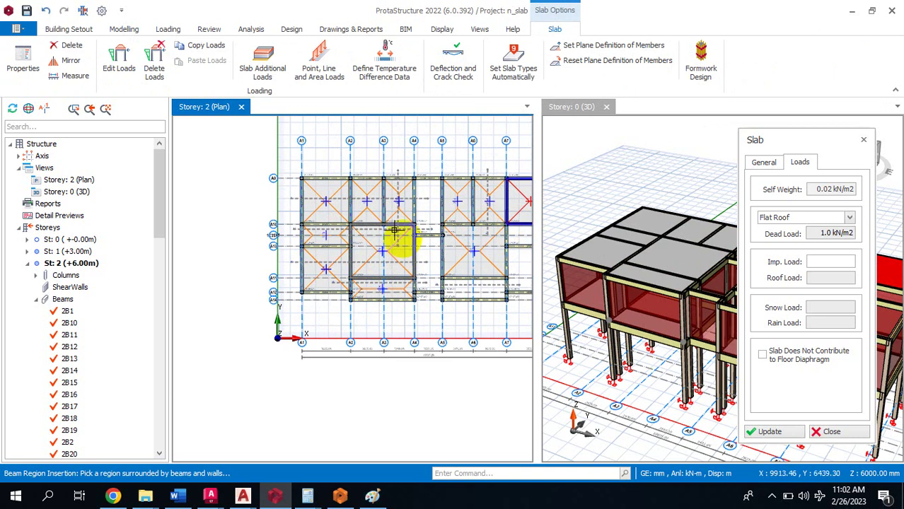
{"action": "scroll", "coordinate": [385, 234], "scroll_direction": "down", "scroll_amount": 1}
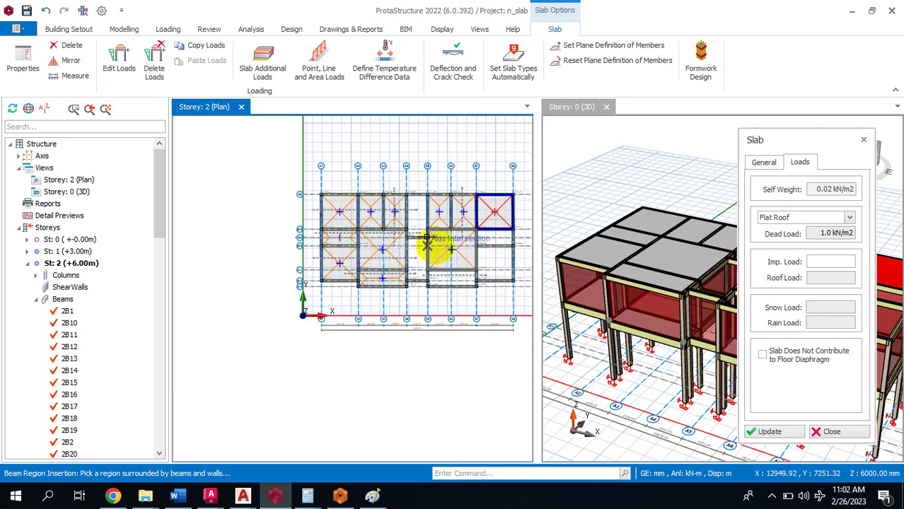